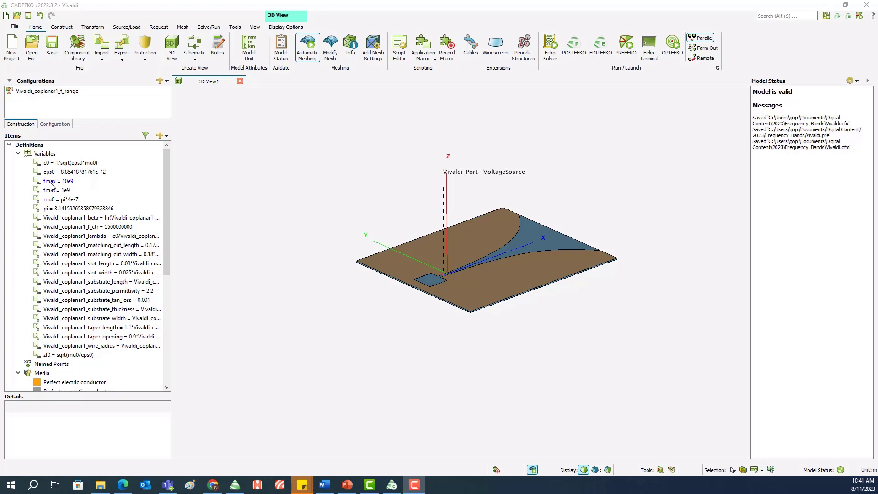
Show the model's configuration items: the 1–10 GHz range, voltage source and Vivaldi_coplanar1_FarField request.
{"action": "scroll", "coordinate": [84, 233], "scroll_direction": "down", "scroll_amount": 6}
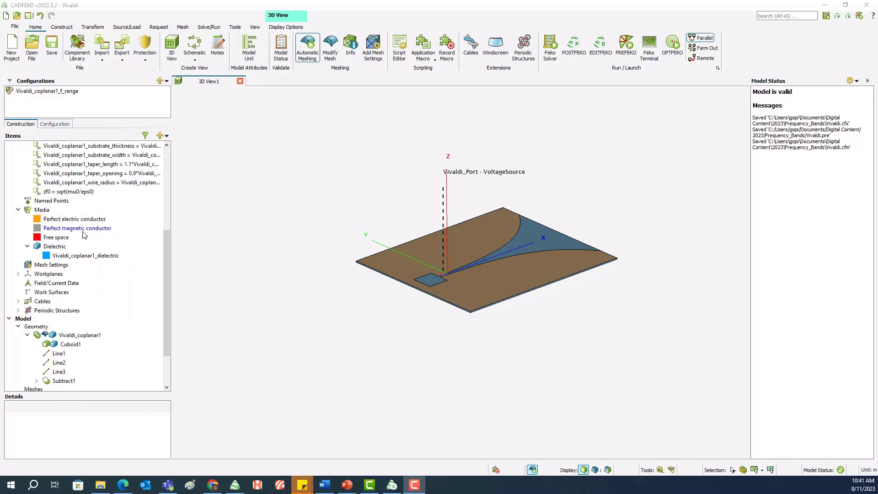
{"action": "left_click", "coordinate": [60, 126]}
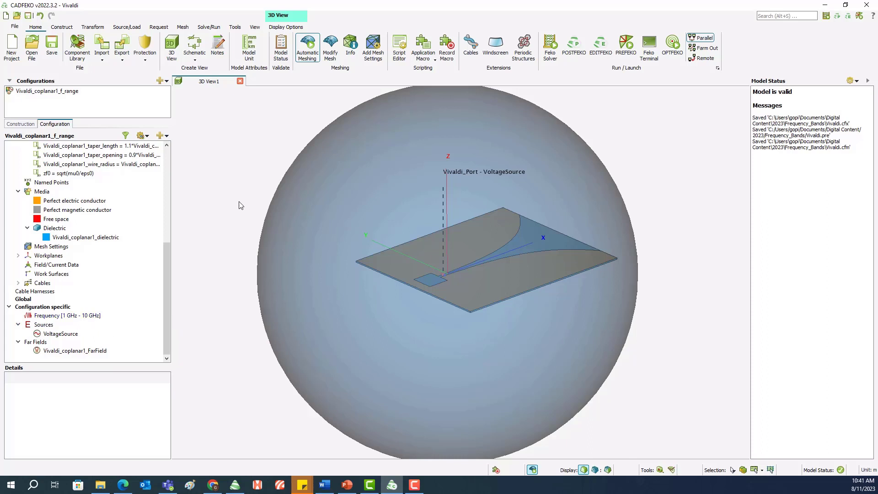
Launch Application Macro > Utility > Create Frequency Range and move its dialog over the model.
{"action": "left_click", "coordinate": [433, 60]}
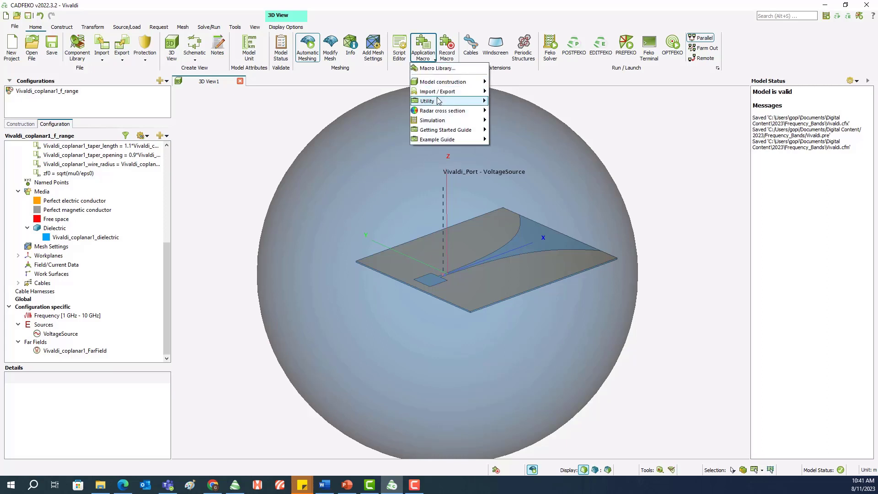
{"action": "mouse_move", "coordinate": [438, 101]}
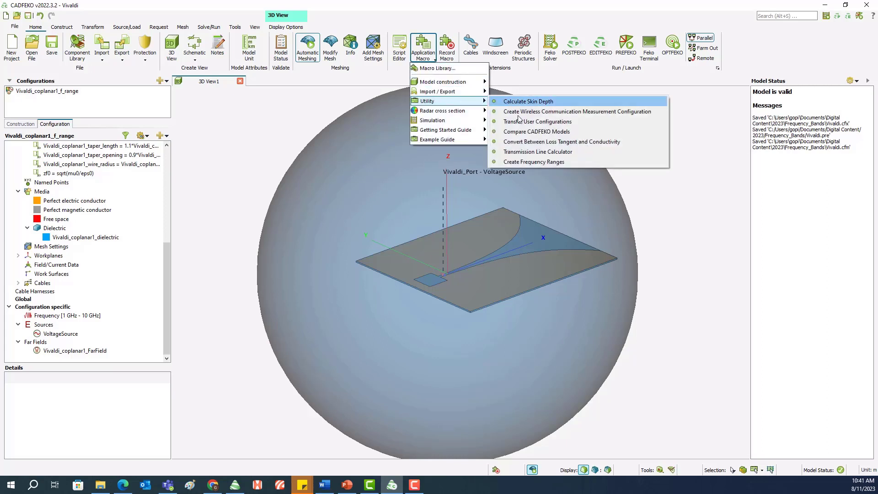
{"action": "left_click", "coordinate": [563, 162]}
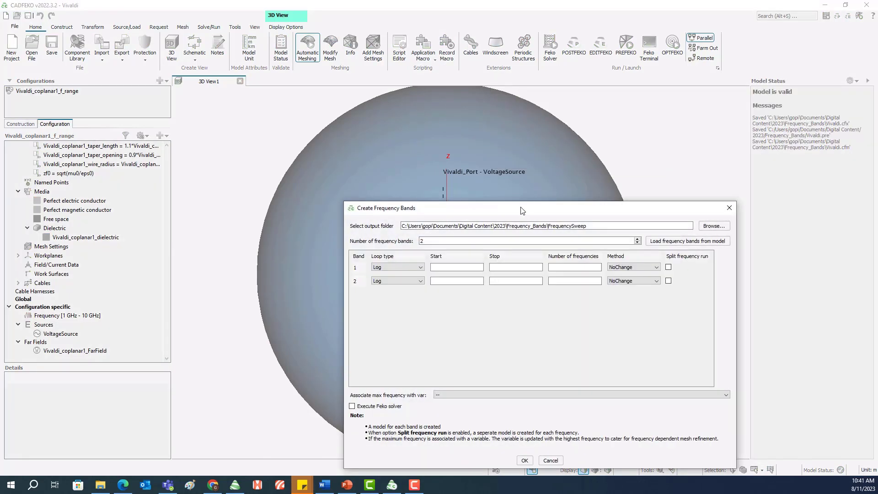
{"action": "left_click_drag", "start_coordinate": [519, 208], "coordinate": [358, 117]}
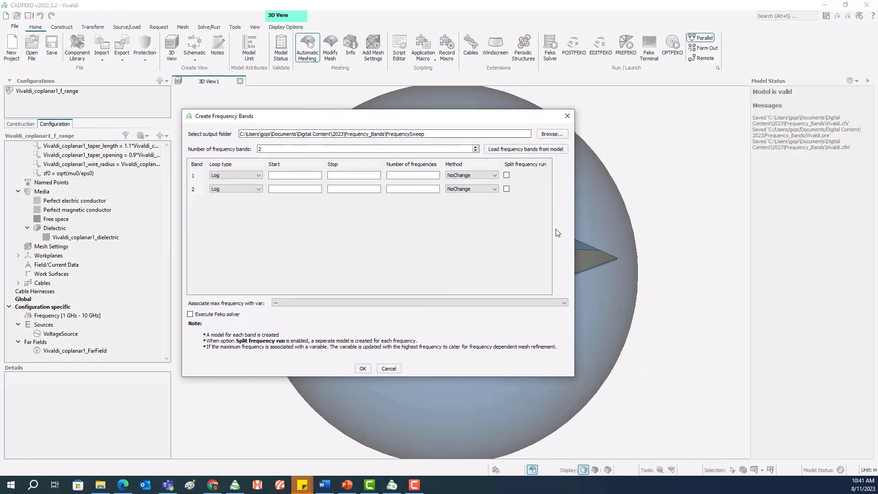
{"action": "left_click", "coordinate": [292, 188]}
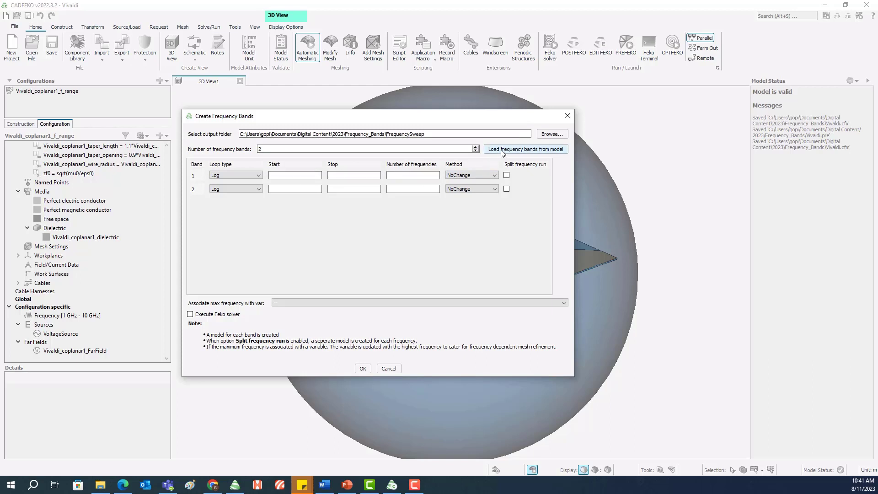
Load the model's 1–10 GHz continuous range as band 1 and raise the band count to 3.
{"action": "left_click", "coordinate": [529, 150]}
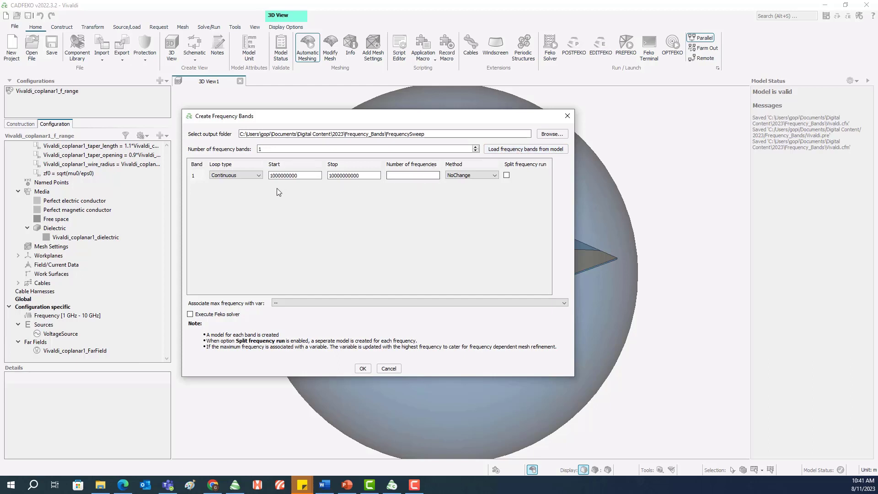
{"action": "left_click", "coordinate": [286, 176]}
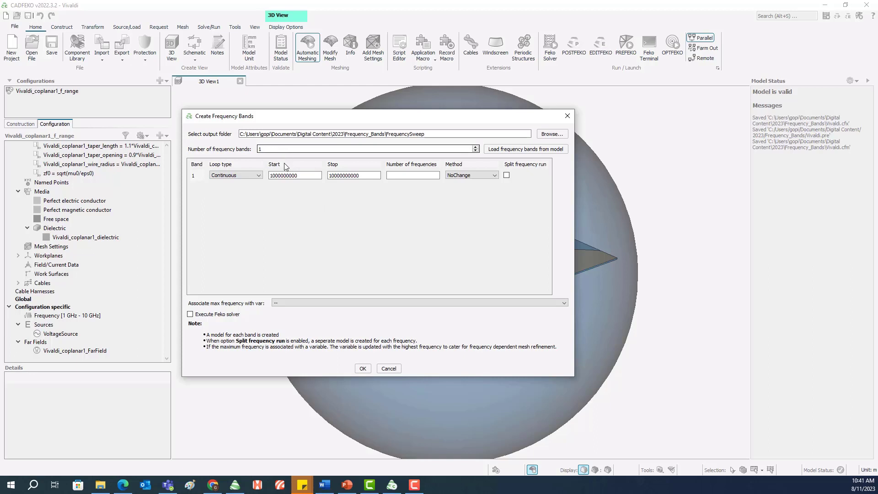
{"action": "left_click", "coordinate": [333, 177]}
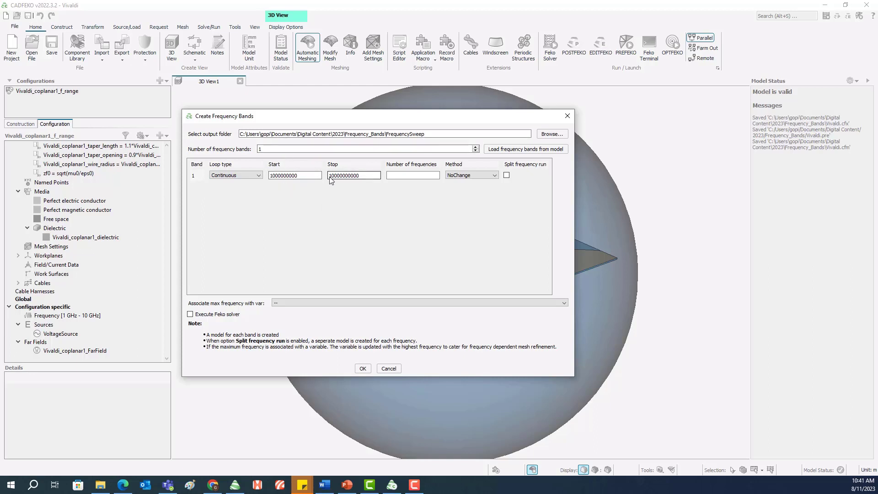
{"action": "left_click", "coordinate": [457, 149]}
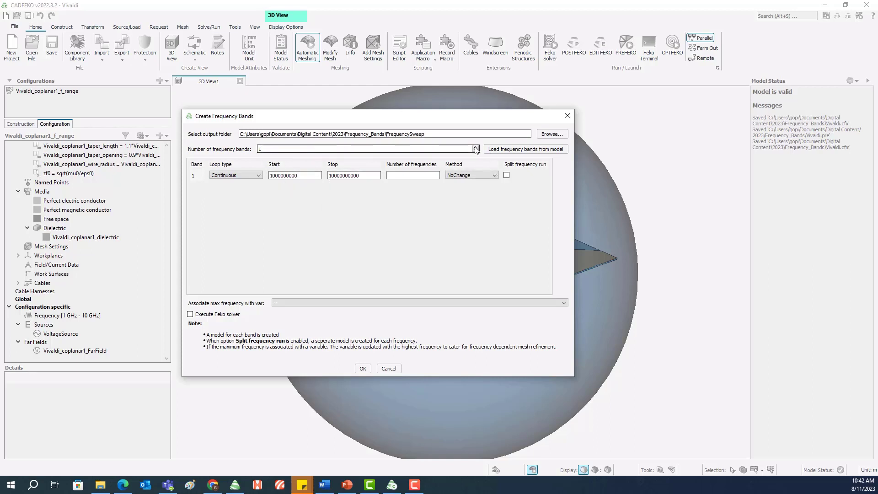
{"action": "left_click", "coordinate": [476, 147]}
{"action": "left_click", "coordinate": [476, 147]}
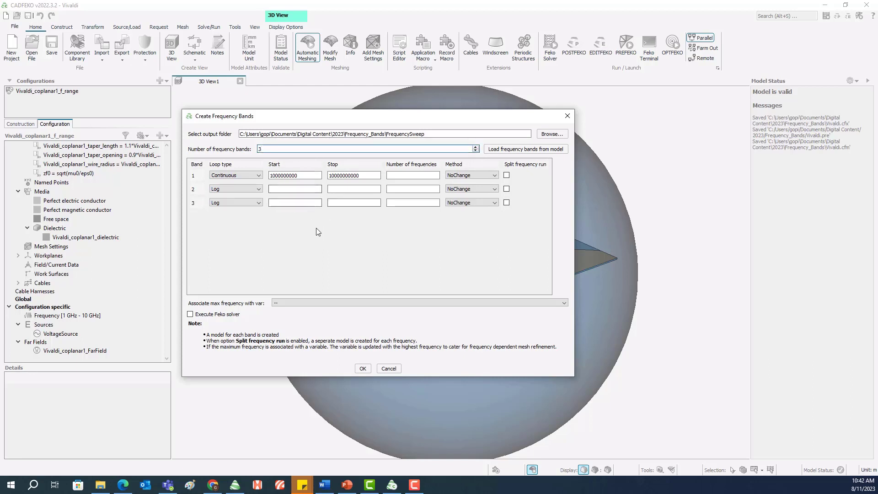
{"action": "left_click", "coordinate": [256, 176]}
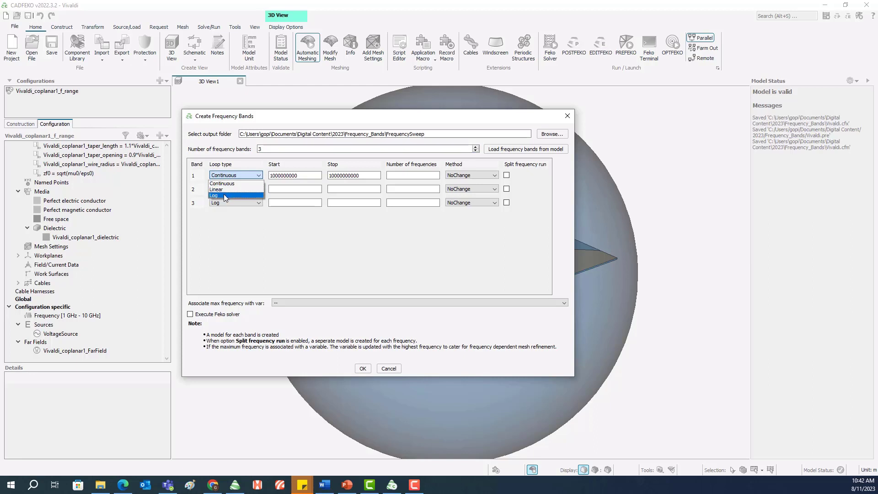
Change the loop type of bands 1, 2 and 3 to Linear.
{"action": "left_click", "coordinate": [230, 189]}
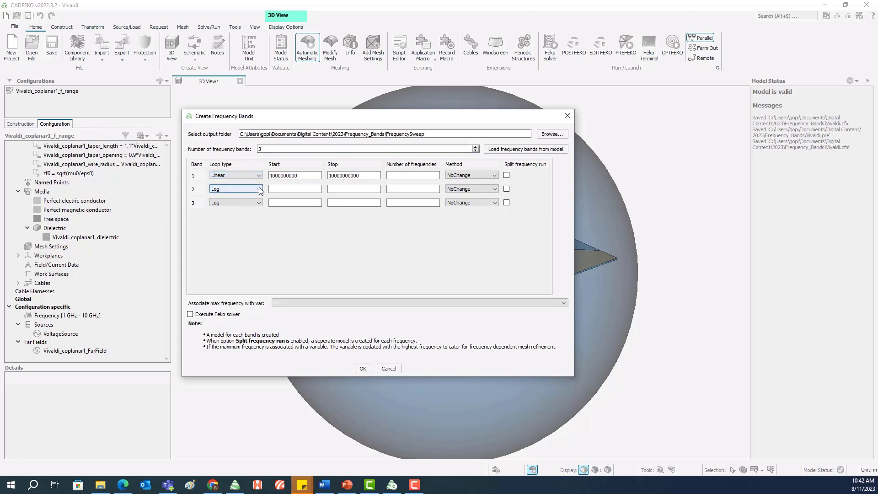
{"action": "left_click", "coordinate": [229, 188]}
{"action": "left_click", "coordinate": [229, 203]}
{"action": "left_click", "coordinate": [229, 203]}
{"action": "left_click", "coordinate": [225, 216]}
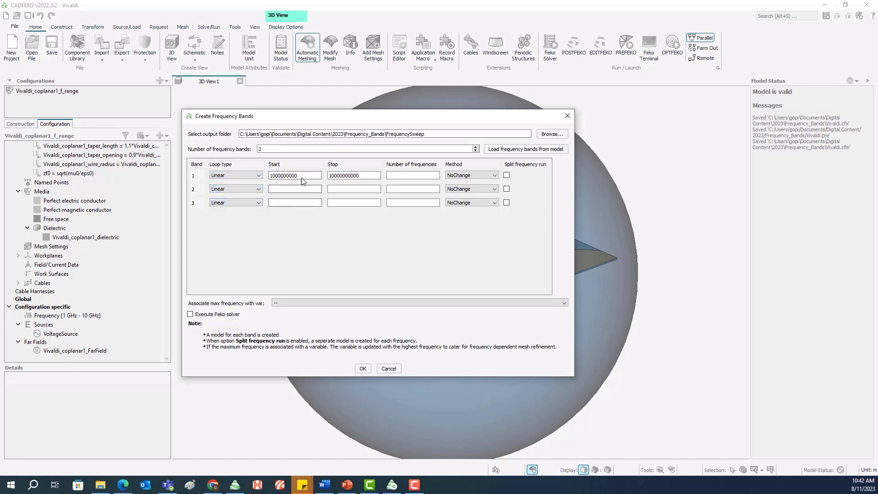
Set band 1's stop frequency to 4e9 with 13 frequencies.
{"action": "left_click", "coordinate": [351, 177]}
{"action": "double_click", "coordinate": [351, 177]}
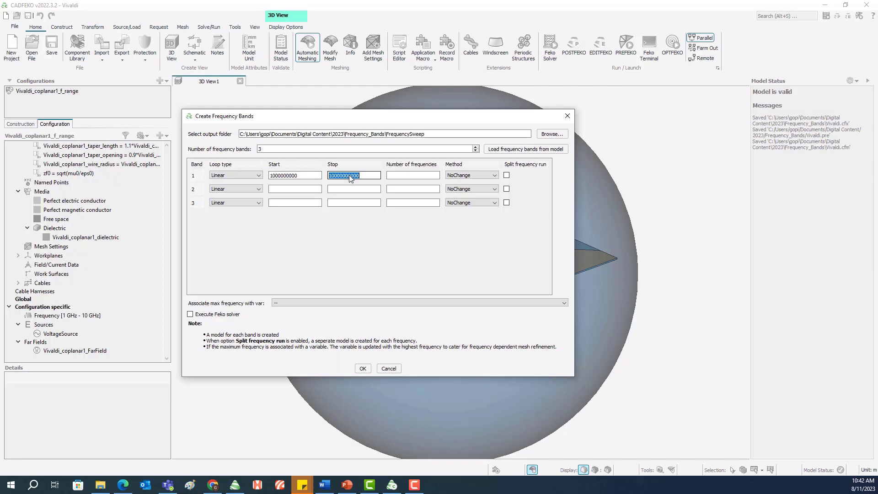
{"action": "type", "text": "4e9"}
{"action": "left_click", "coordinate": [397, 177]}
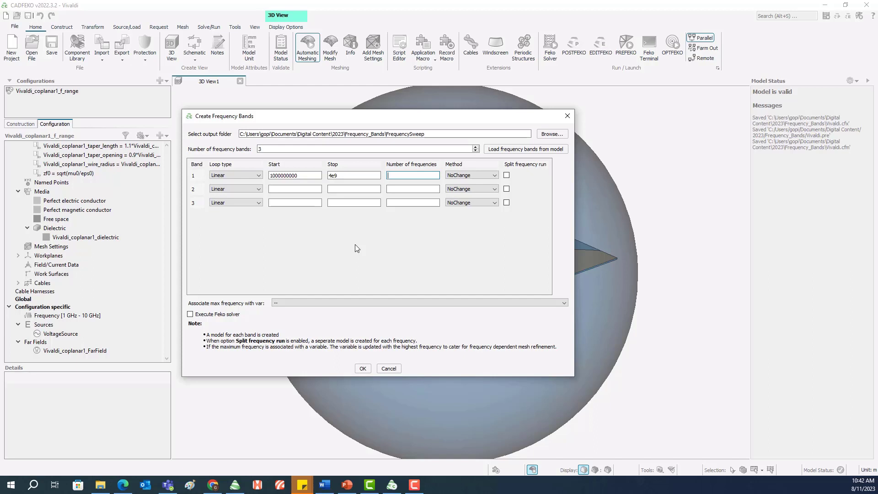
{"action": "type", "text": "13"}
Leave band 1's solution method as NoChange and set band 2 to 4.25e9–7e9 with 12 frequencies.
{"action": "left_click", "coordinate": [493, 176]}
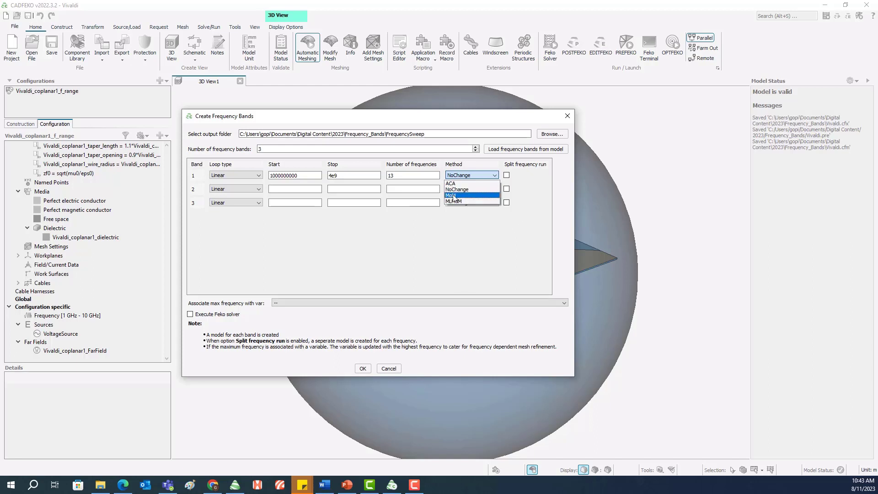
{"action": "left_click", "coordinate": [427, 241]}
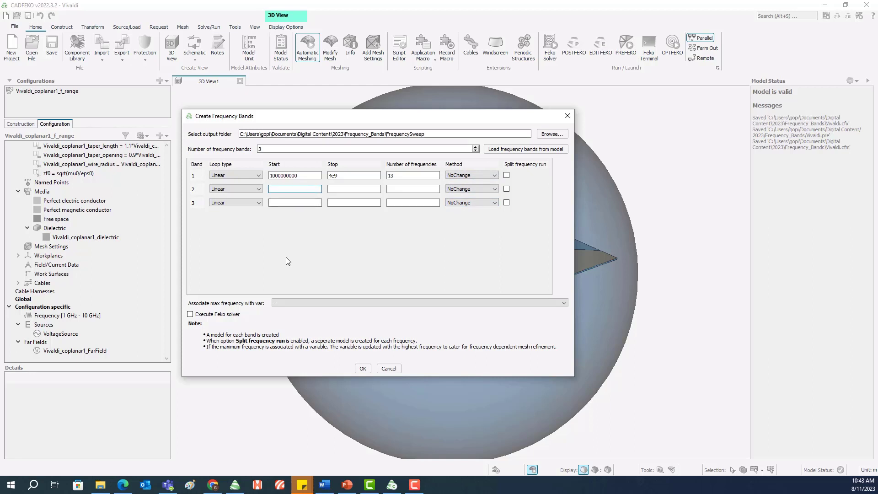
{"action": "type", "text": "4.25e9"}
{"action": "left_click", "coordinate": [346, 189]}
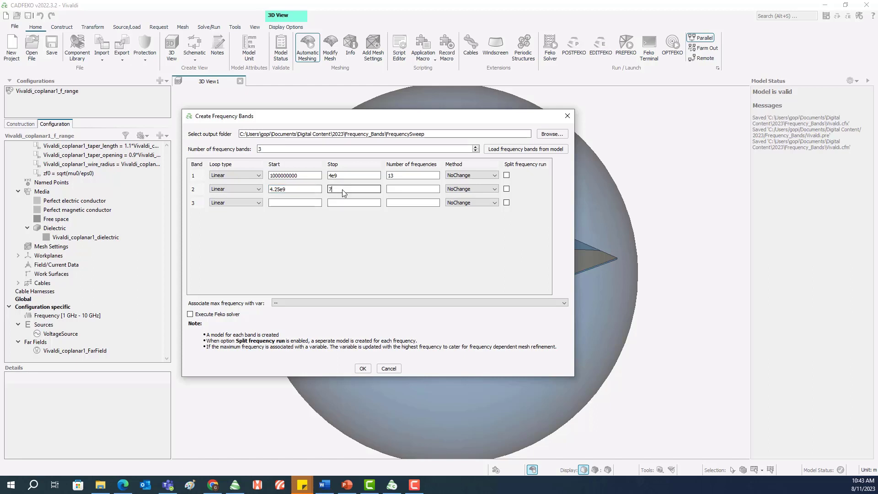
{"action": "left_click", "coordinate": [412, 189]}
{"action": "type", "text": "12"}
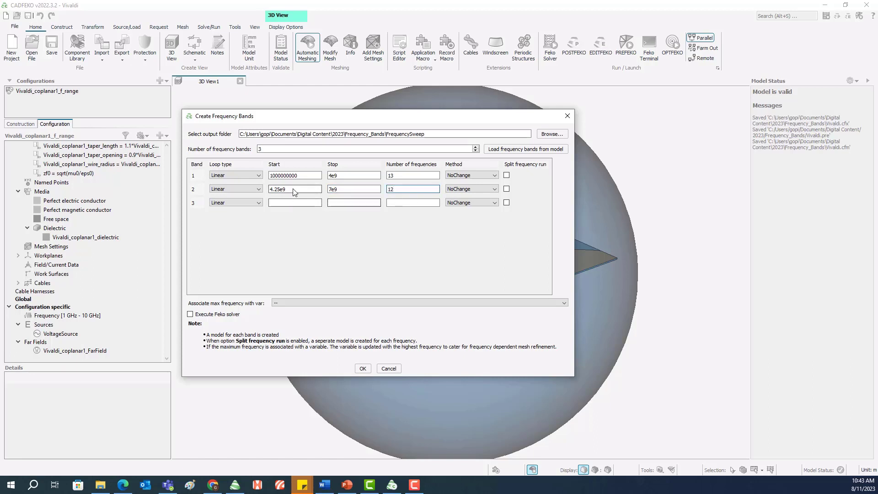
Set band 3 to start 7.25e9, stop 10e9, with 12 frequencies.
{"action": "left_click", "coordinate": [294, 208]}
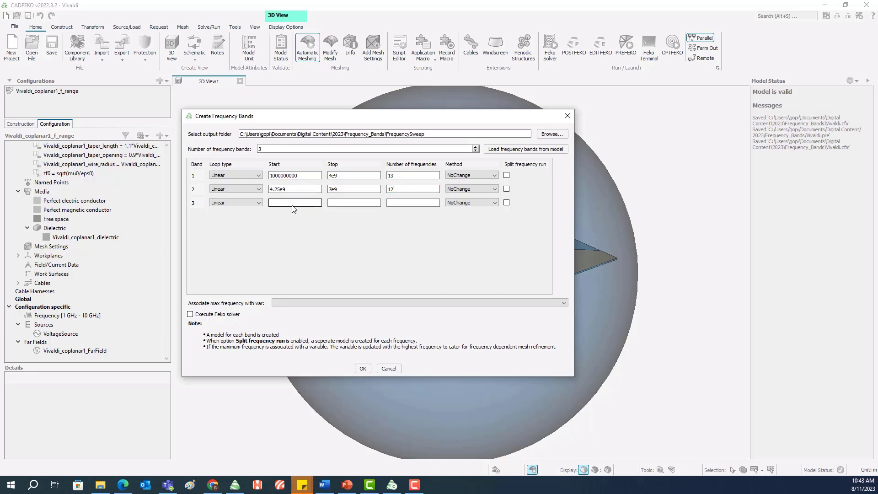
{"action": "type", "text": "7.25"}
{"action": "left_click", "coordinate": [343, 204]}
{"action": "type", "text": "10e9"}
{"action": "left_click", "coordinate": [399, 204]}
{"action": "type", "text": "12"}
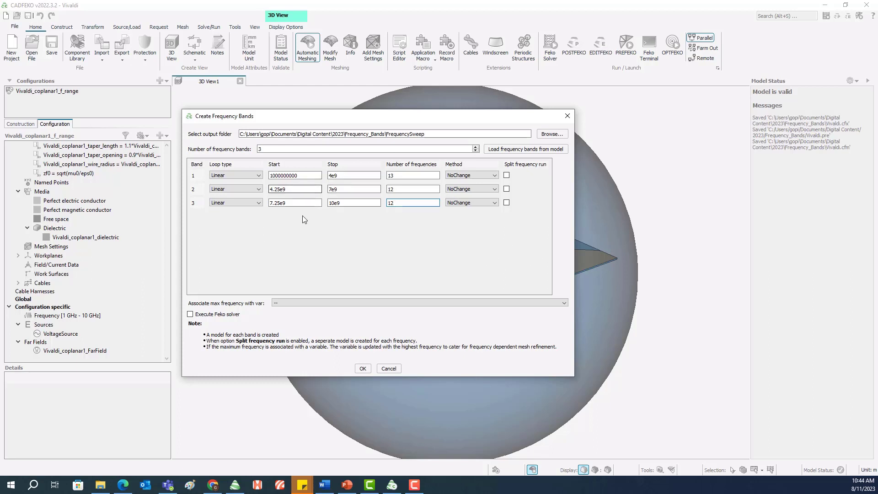
Keep band 2 Linear, associate the maximum frequency with fmax, and enable Execute Feko solver.
{"action": "left_click", "coordinate": [238, 189]}
{"action": "left_click", "coordinate": [248, 219]}
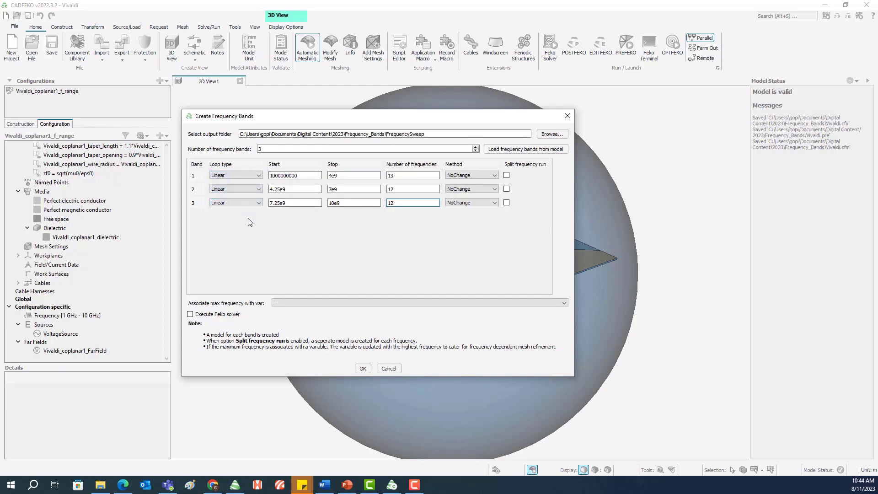
{"action": "left_click", "coordinate": [284, 302]}
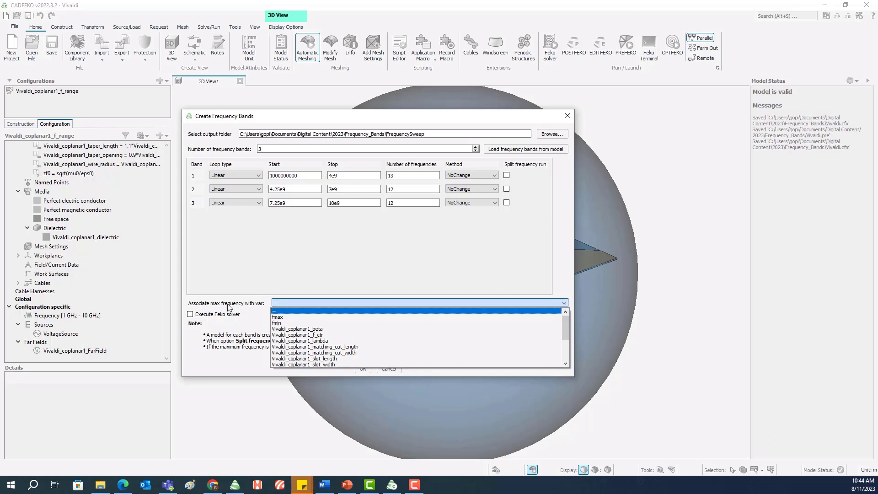
{"action": "left_click", "coordinate": [277, 316]}
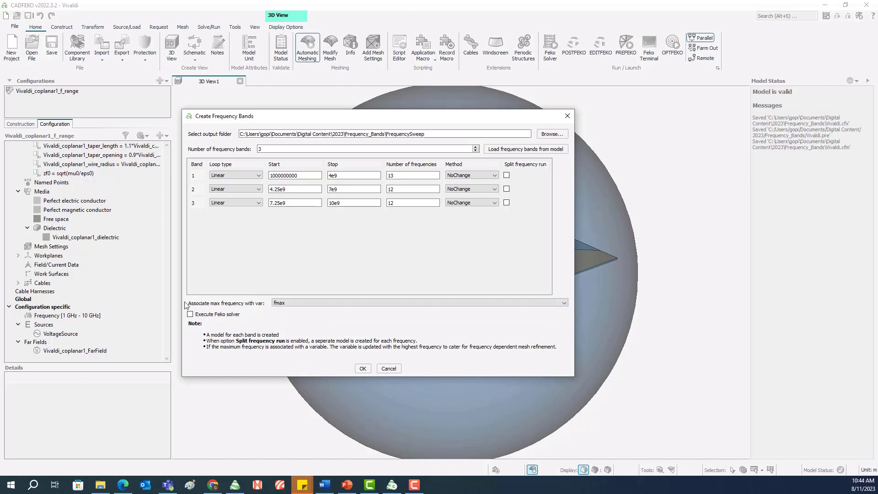
{"action": "left_click", "coordinate": [190, 315]}
Create the three band models and let the Vivaldi.bat batch run solve every band.
{"action": "left_click", "coordinate": [362, 368]}
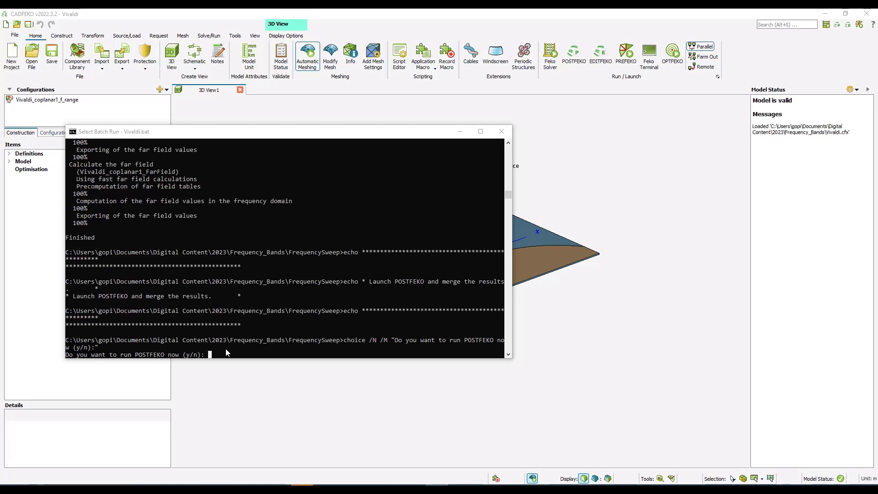
Answer the console's run-POSTFEKO prompt to start the combine_results_from_cluster script.
{"action": "left_click", "coordinate": [226, 349]}
{"action": "key", "text": "n"}
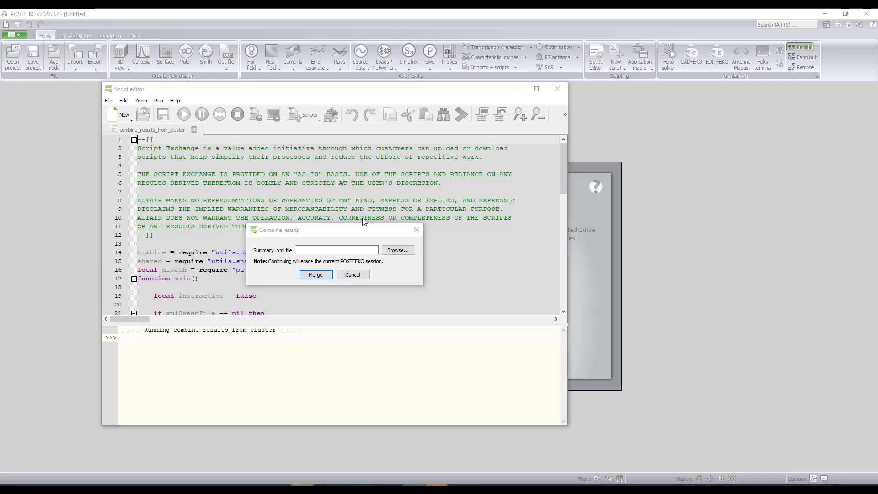
Choose FrequencySweep's Vivaldi.xml as the summary file and merge the band results.
{"action": "left_click", "coordinate": [396, 251]}
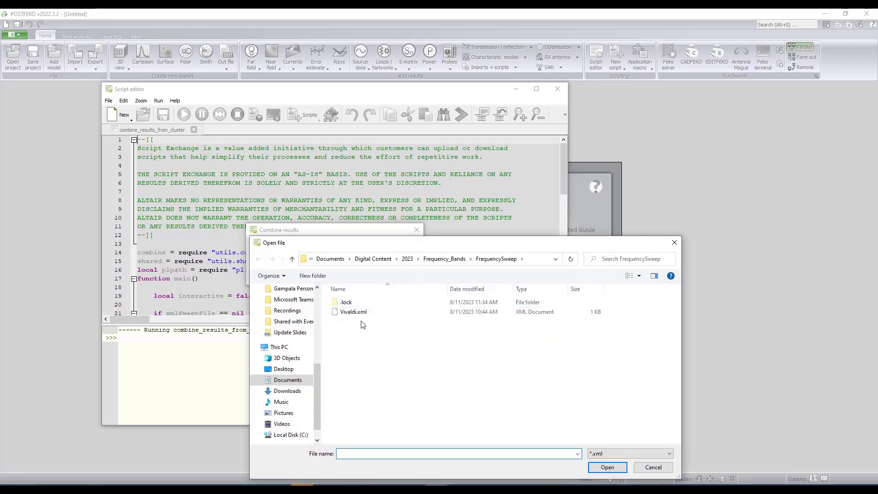
{"action": "left_click_drag", "start_coordinate": [403, 246], "coordinate": [575, 136]}
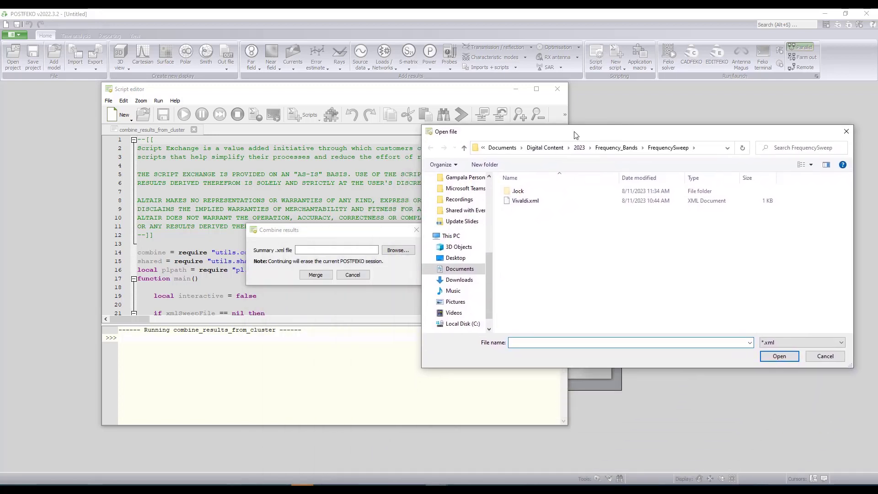
{"action": "left_click", "coordinate": [526, 201]}
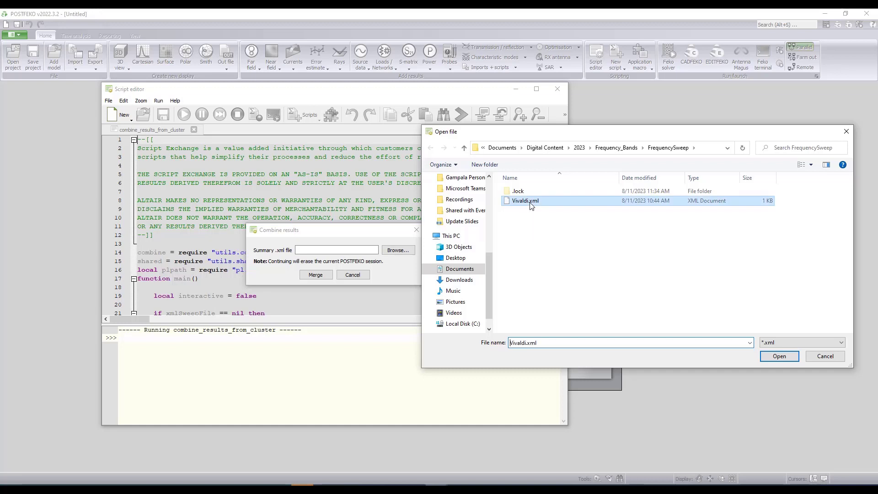
{"action": "left_click", "coordinate": [768, 356]}
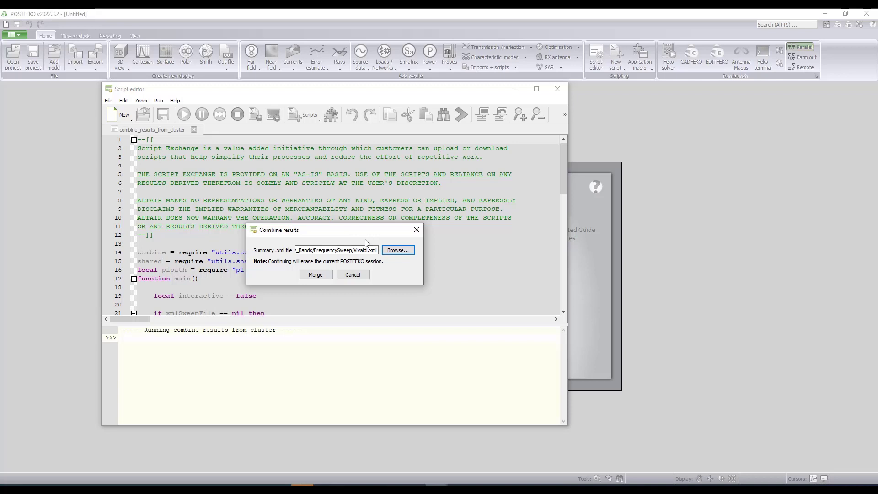
{"action": "left_click", "coordinate": [317, 275]}
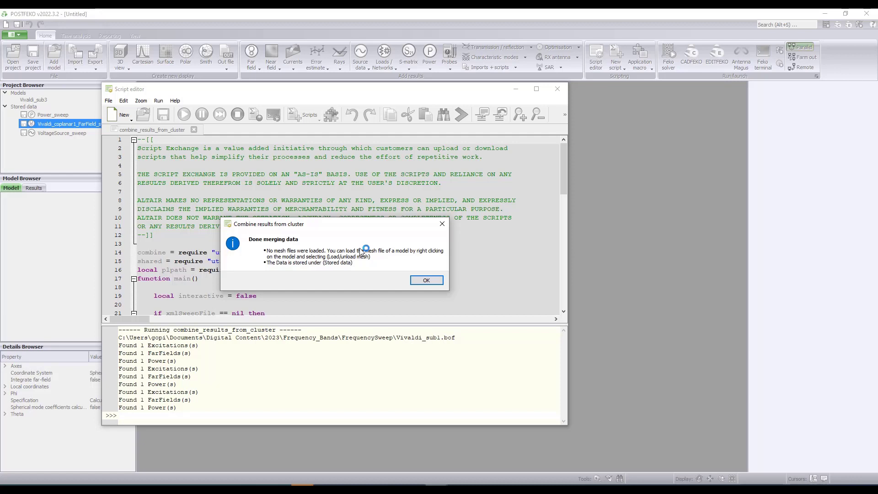
Dismiss the 'Done merging data' message once the merge completes.
{"action": "left_click", "coordinate": [426, 280]}
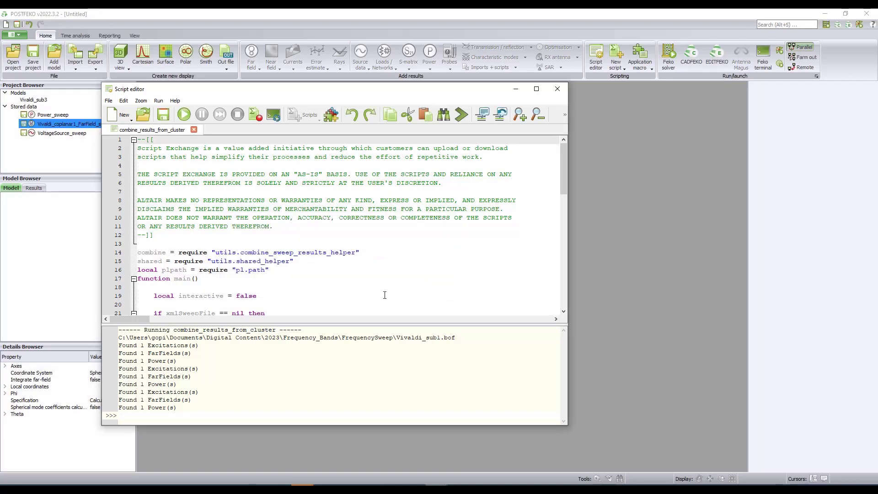
Close the Script editor and plot VoltageSource_sweep's 1–10 GHz reflection coefficient on a new Cartesian graph.
{"action": "left_click", "coordinate": [561, 90]}
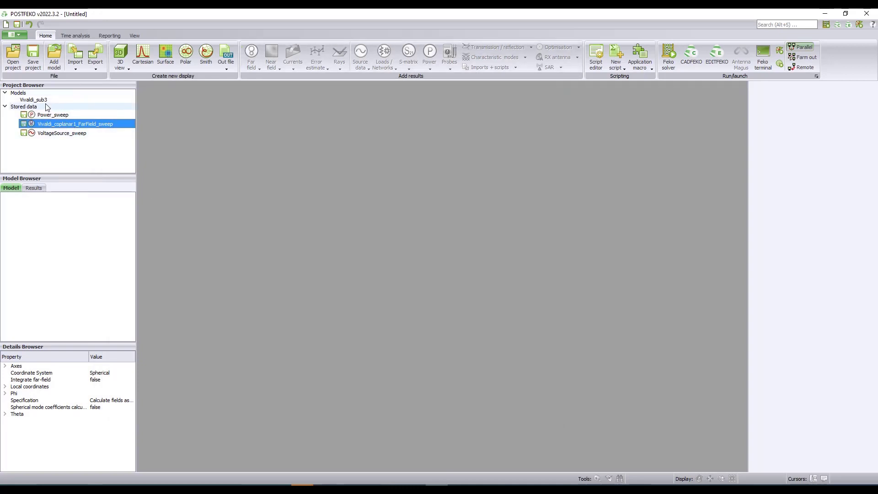
{"action": "left_click", "coordinate": [144, 56]}
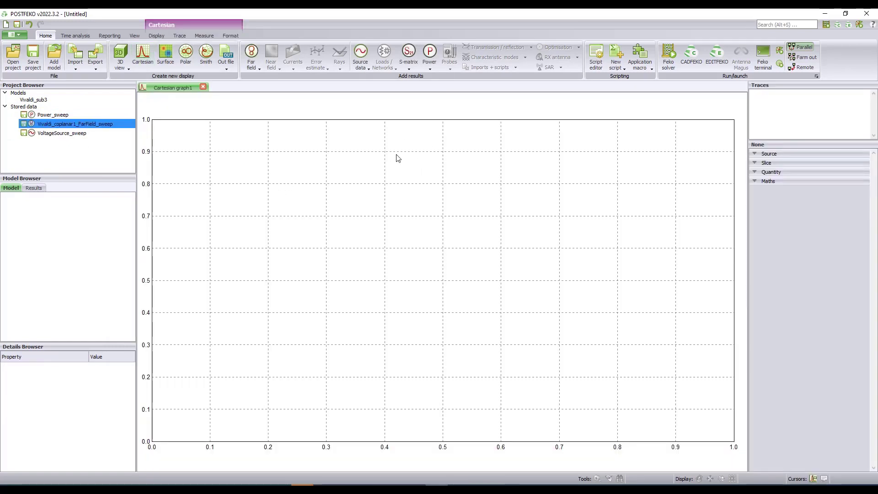
{"action": "left_click", "coordinate": [366, 66]}
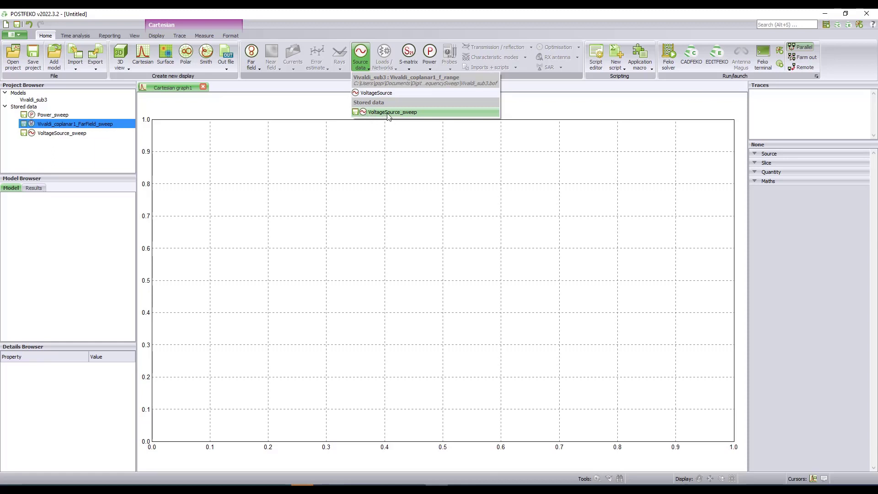
{"action": "left_click", "coordinate": [388, 112]}
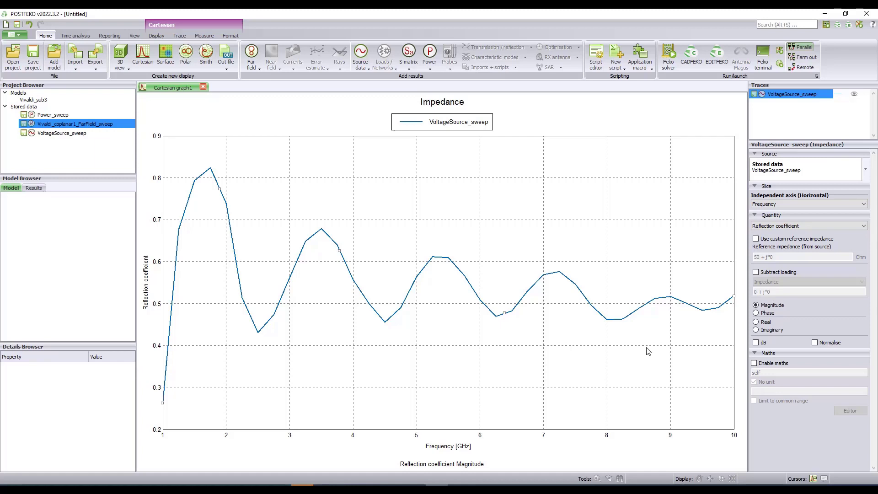
Reference the reflection coefficient to a custom 150 + j*0 Ω impedance and display it in dB.
{"action": "left_click", "coordinate": [756, 239]}
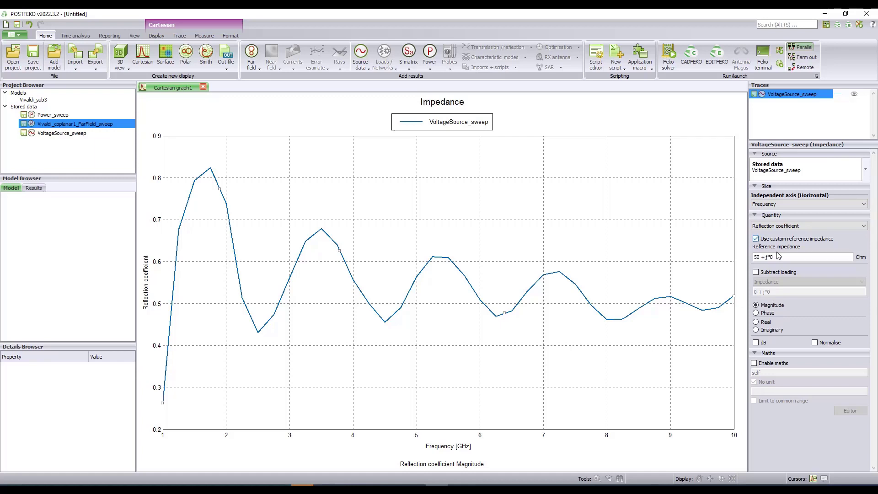
{"action": "left_click", "coordinate": [757, 257]}
{"action": "type", "text": "1"}
{"action": "key", "text": "Return"}
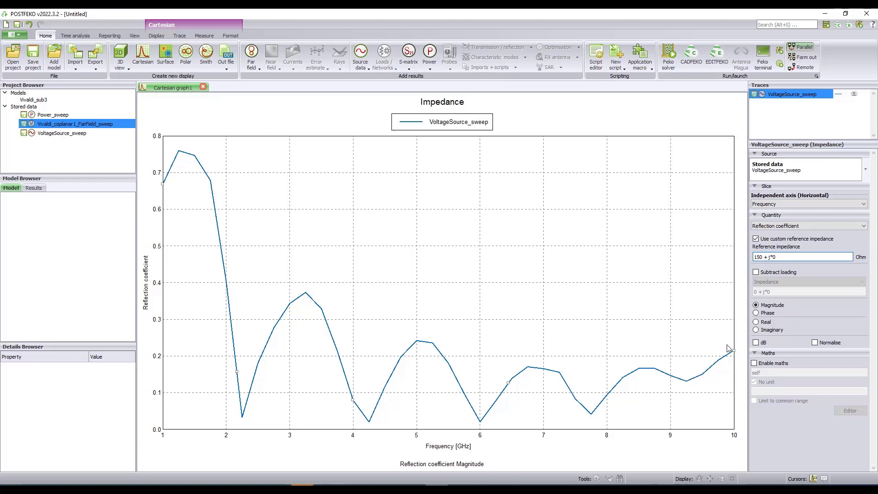
{"action": "left_click", "coordinate": [770, 259]}
{"action": "left_click", "coordinate": [756, 343]}
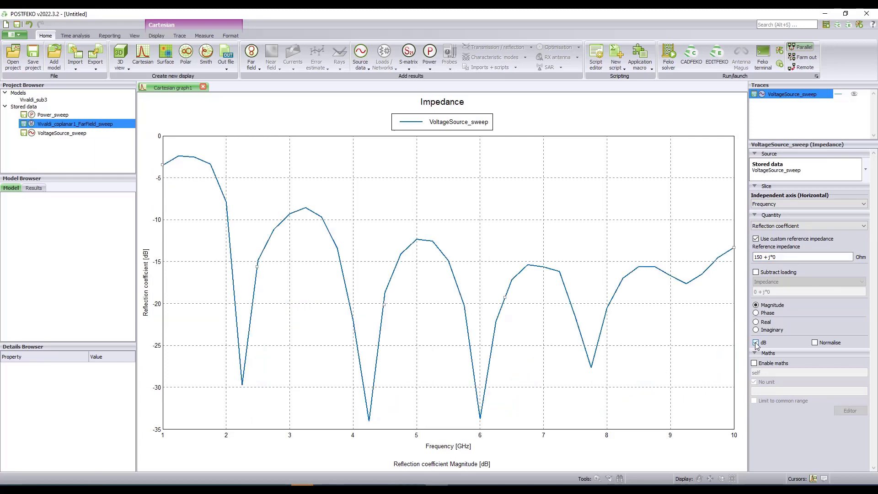